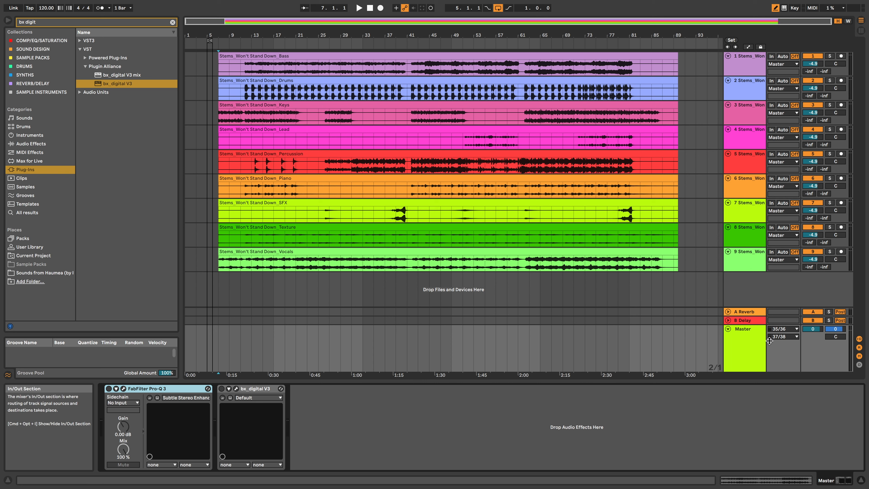
Step: Open the bx_digital V3 equalizer on the Master track and enable its Mono-Maker at 100 Hz
left_click(755, 339)
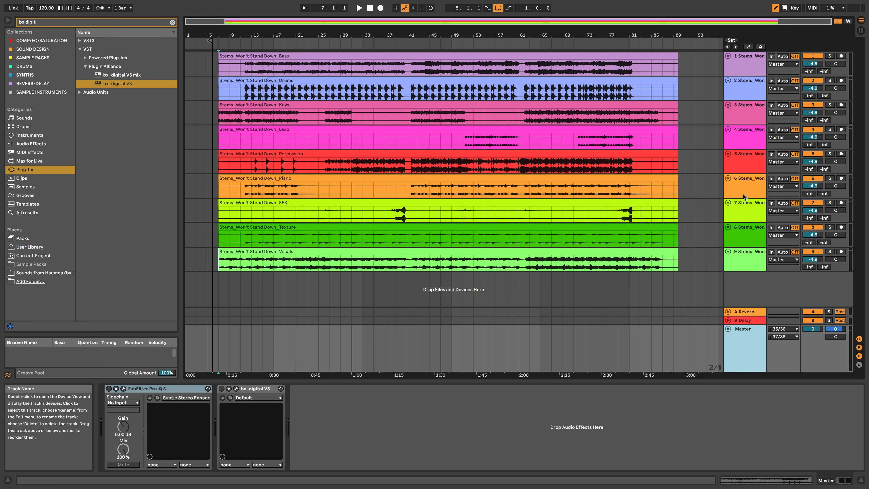
key("super+alt+p")
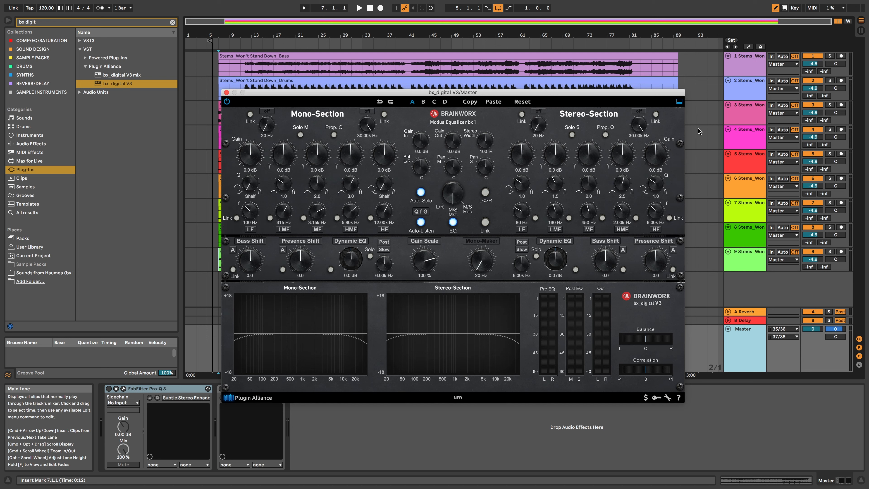
left_click(438, 80)
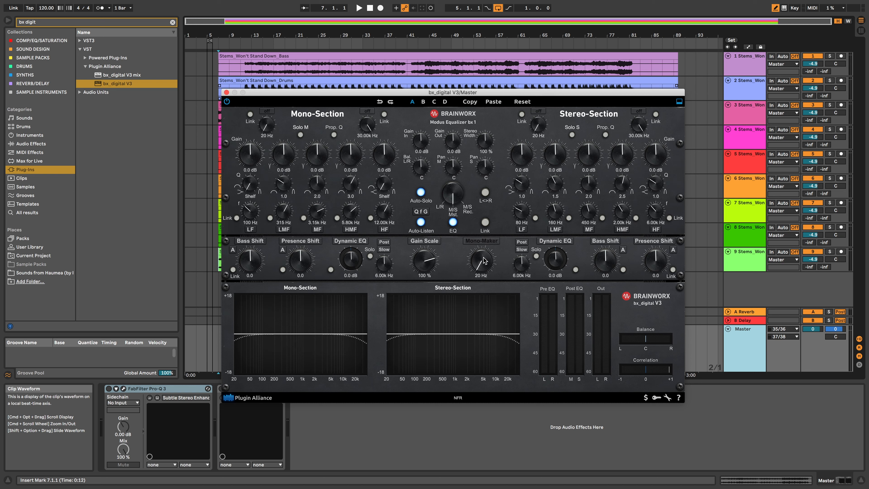
left_click_drag(483, 261, 480, 244)
left_click(494, 243)
left_click(494, 244)
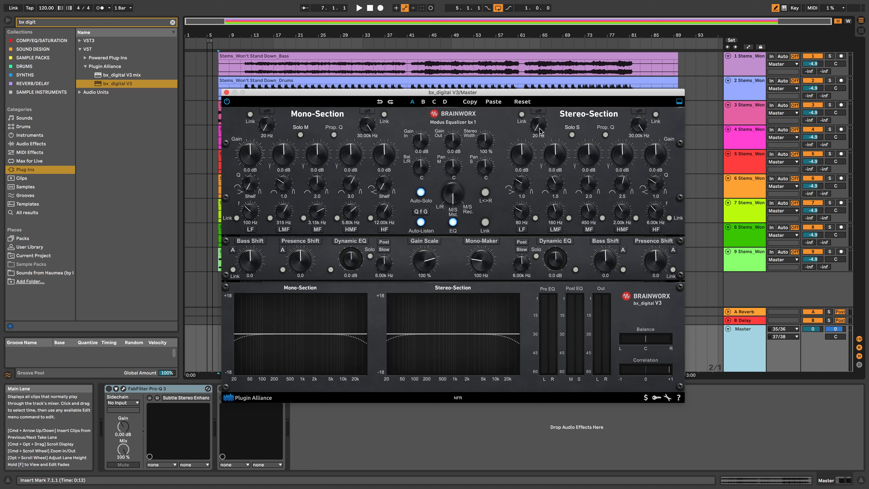
Step: Set the Stereo-Section's low-cut filter in bx_digital V3 to about 98 Hz and adjust its slope
left_click_drag(539, 130, 539, 105)
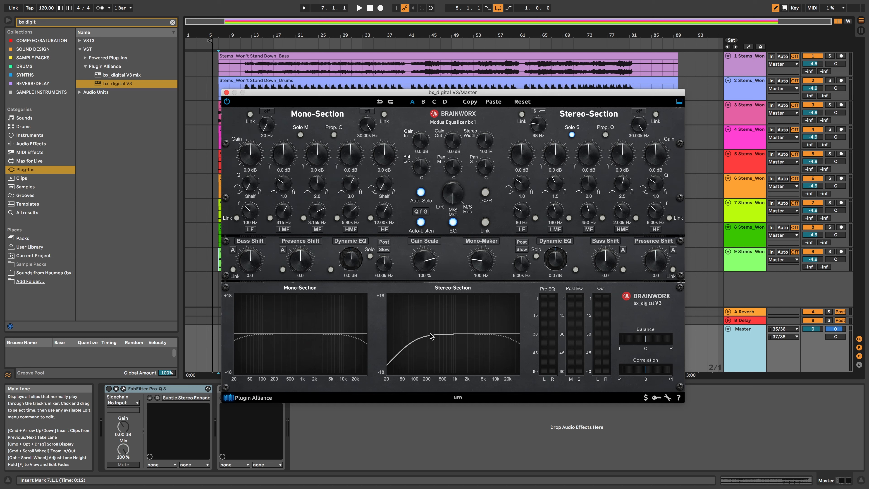
left_click(540, 110)
left_click(542, 111)
left_click(544, 111)
scroll(369, 127, "down", 2)
left_click(227, 92)
Step: Bring up FabFilter Pro-Q 3 on the Drums track, solo the track and play it from about bar 17
left_click(755, 89)
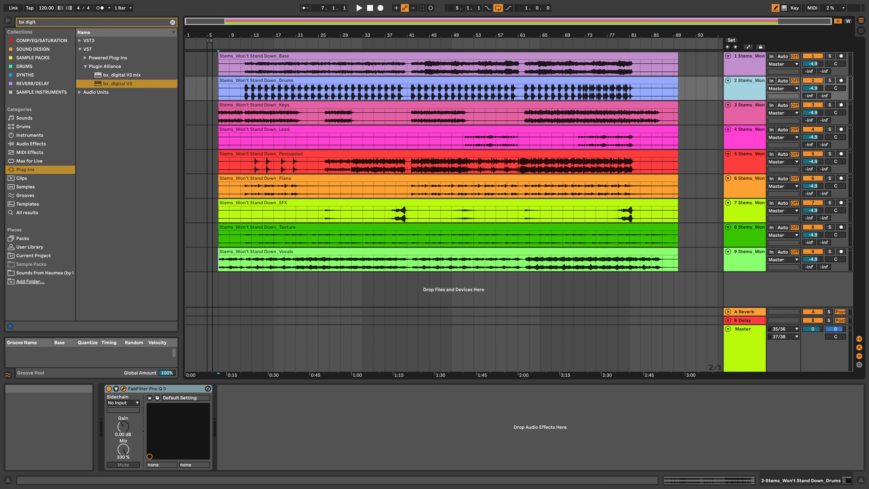
left_click_drag(282, 294, 341, 67)
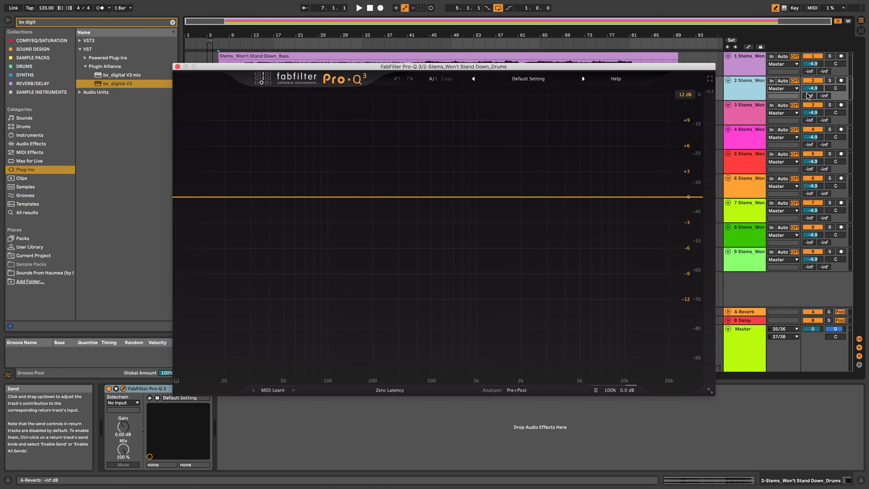
left_click(764, 91)
left_click(831, 80)
key("space")
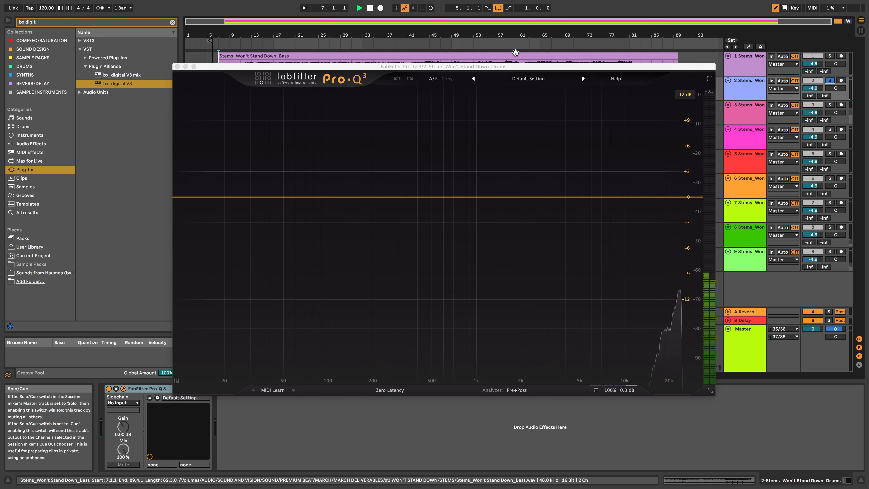
left_click(278, 40)
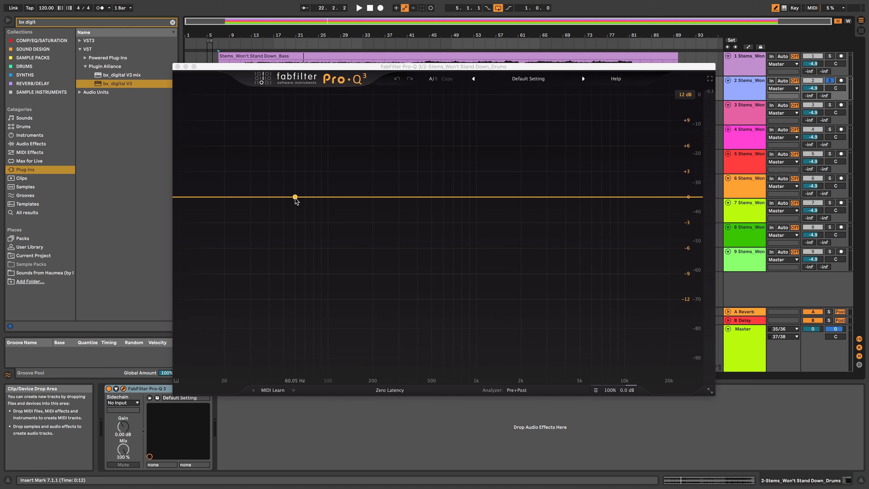
Step: Add a bell band at about 60 Hz with a 1.87 dB boost and audition it on the drums
left_click(295, 197)
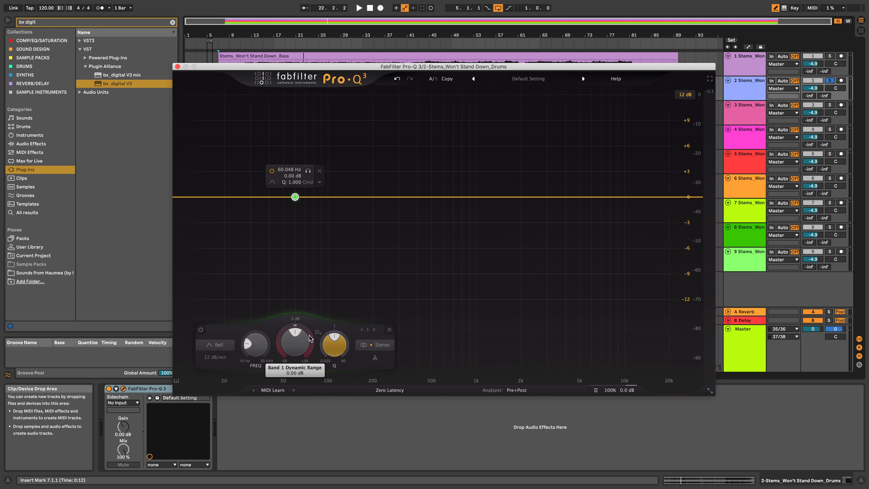
left_click_drag(299, 334, 301, 332)
key("space")
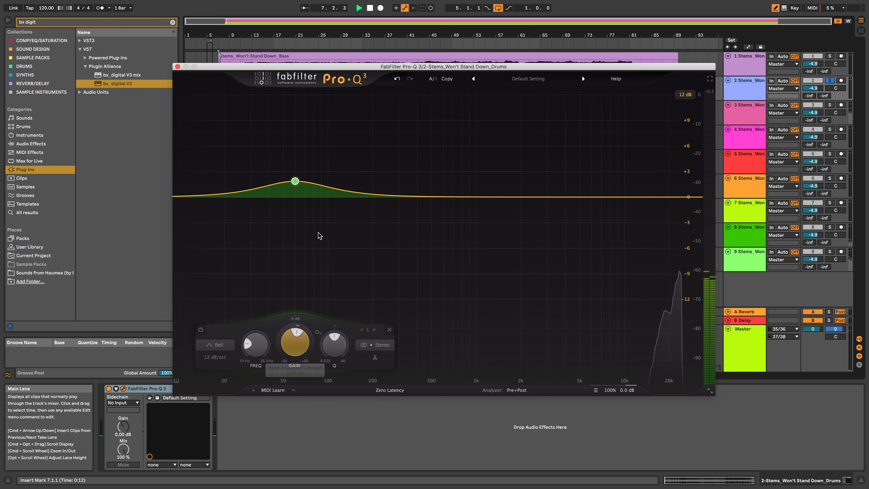
left_click(285, 46)
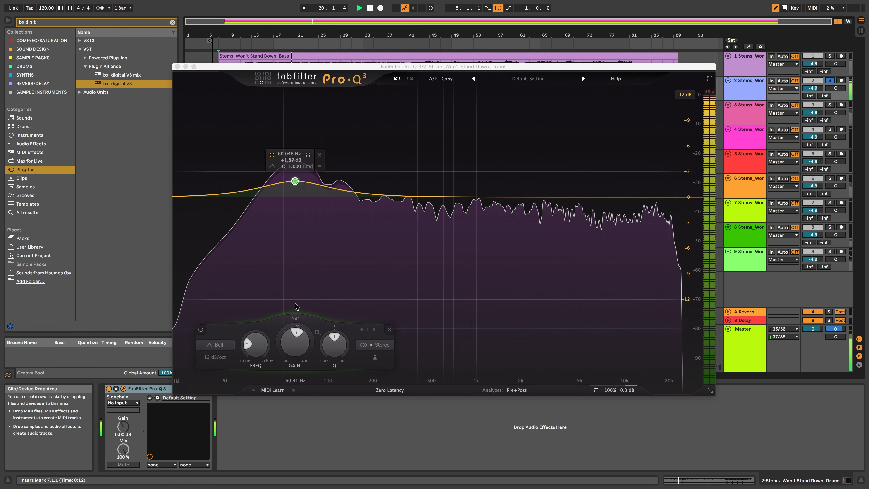
left_click_drag(296, 305, 293, 153)
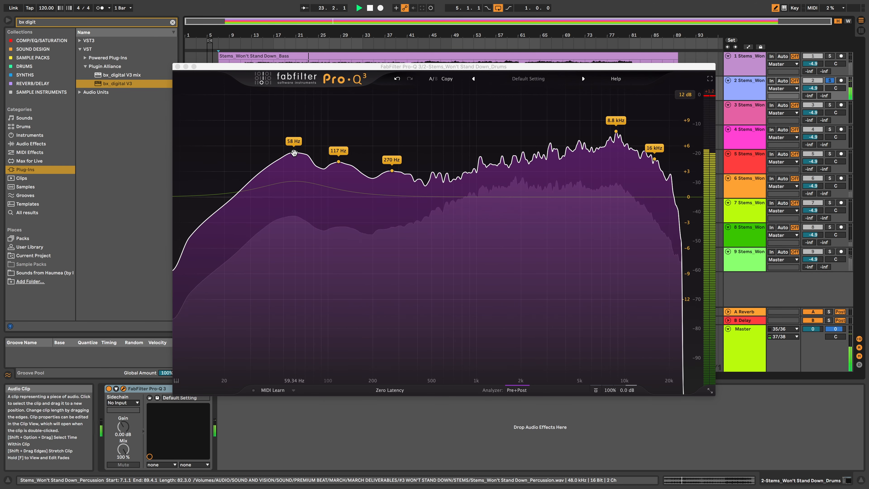
double_click(295, 180)
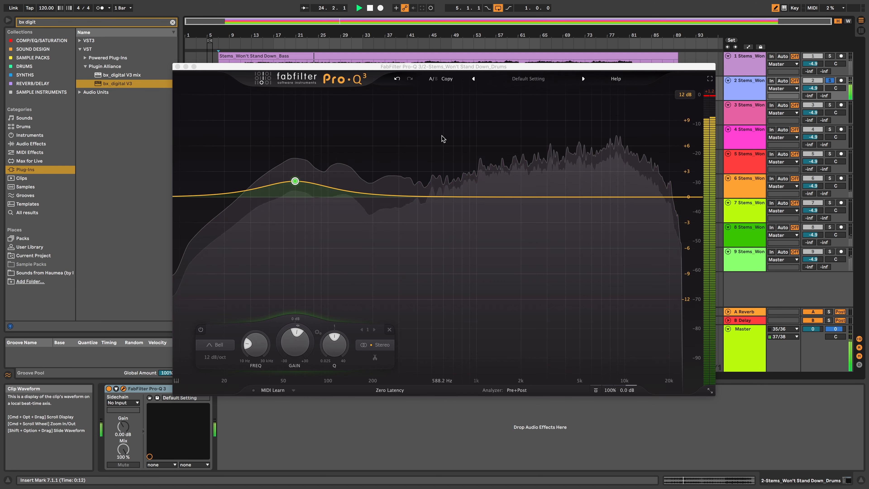
key("space")
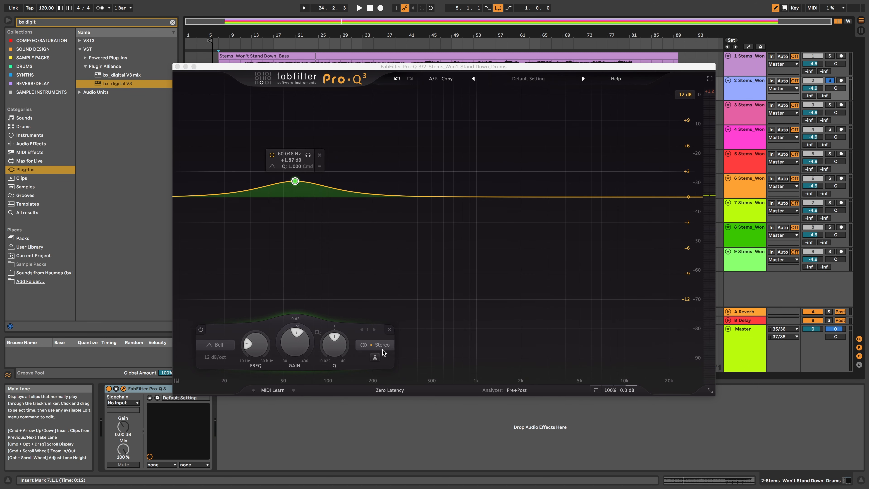
Step: Restrict the 60 Hz band to the Mid channel and narrow its Q to 1.375
left_click(377, 344)
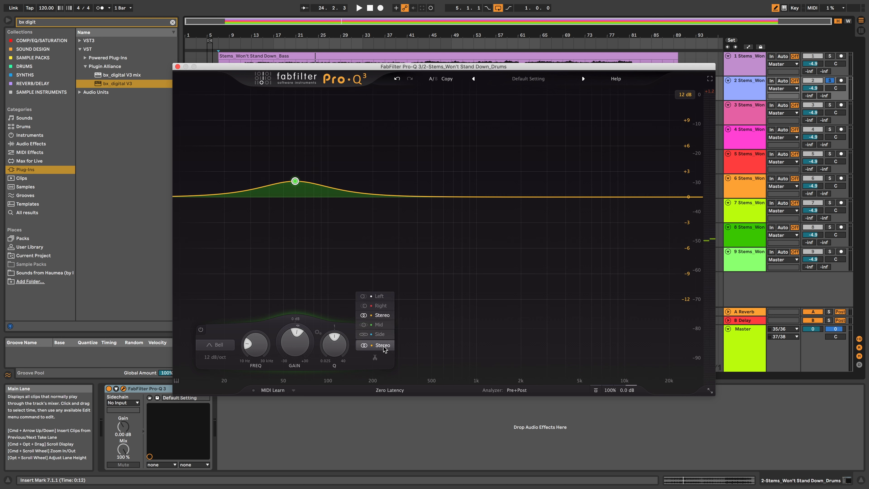
left_click(380, 325)
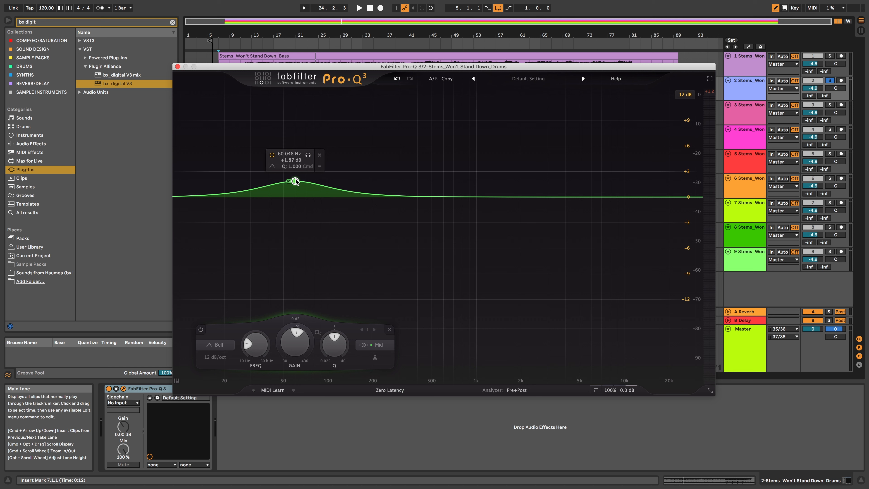
scroll(296, 181, "up", 3)
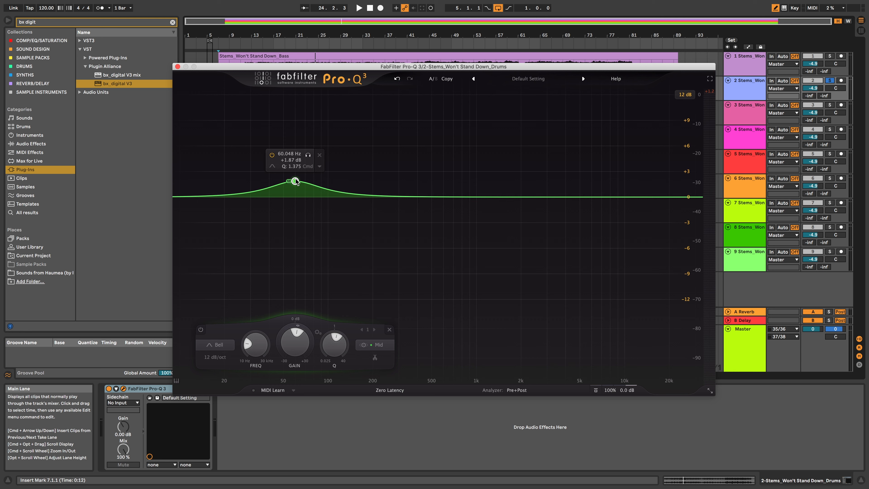
Step: Return the Mid band's static gain to about 0 dB, give it an upward dynamic range of about 3 dB and audition it
left_click_drag(295, 181, 296, 197)
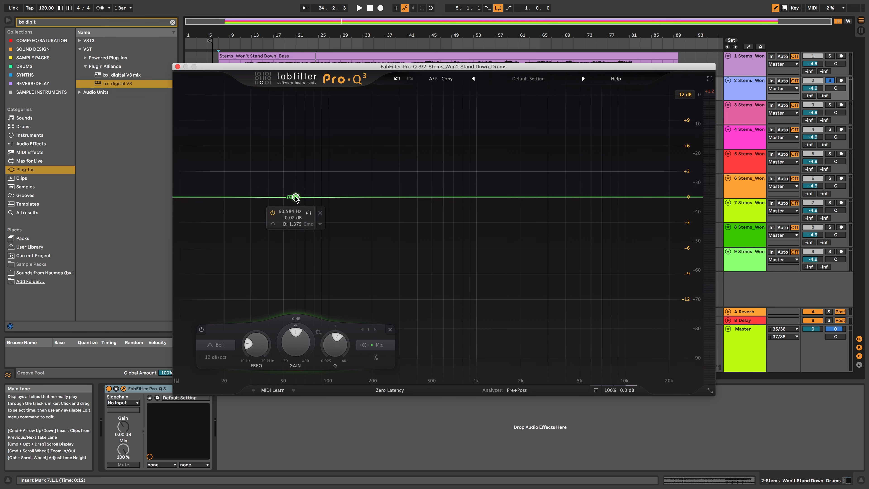
left_click_drag(300, 327, 300, 291)
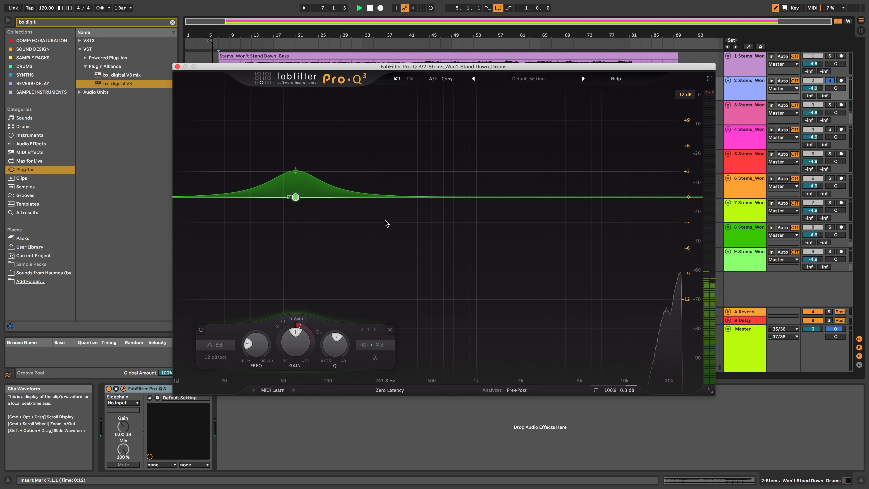
left_click(292, 41)
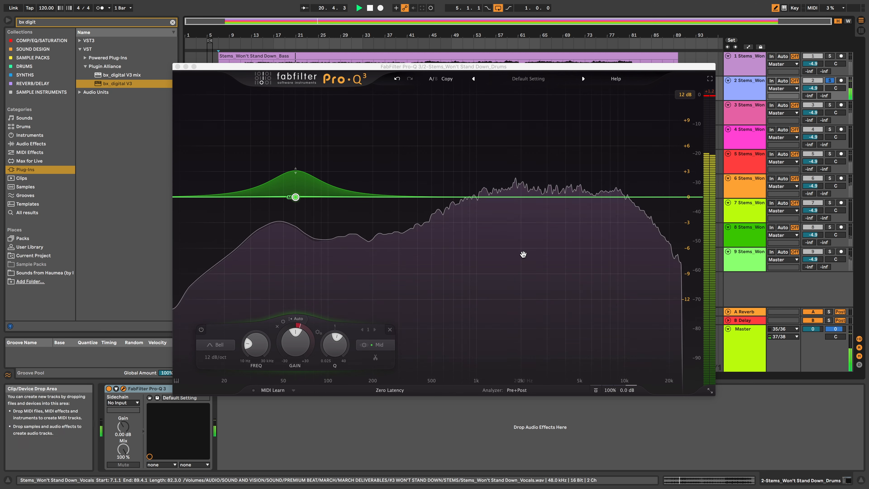
key("space")
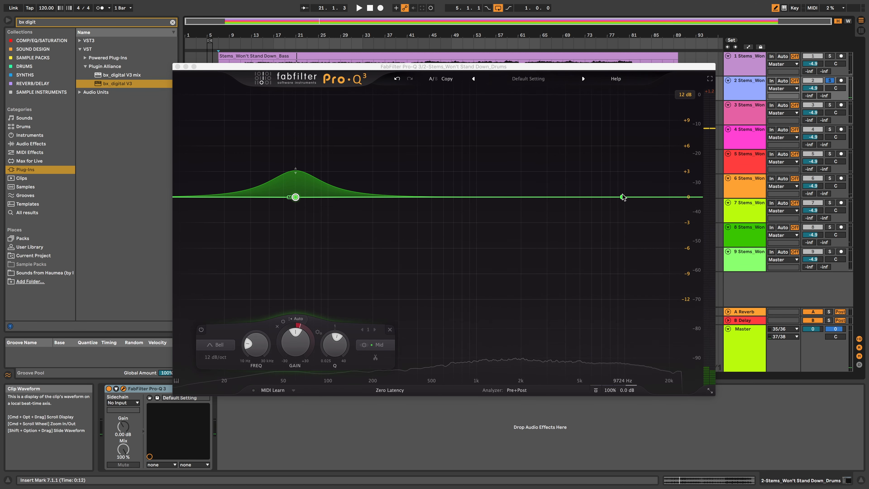
Step: Add a second bell band, restrict it to Side and boost it by about 2 dB at about 10 kHz
left_click(593, 196)
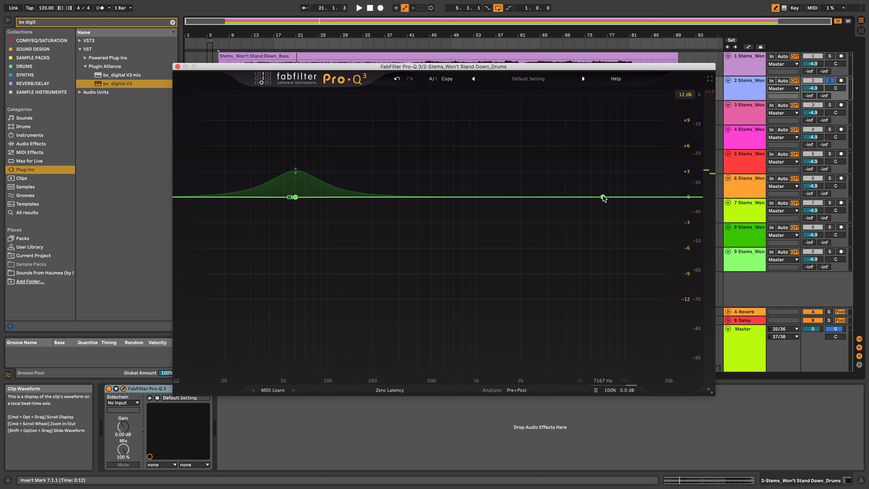
left_click(590, 197)
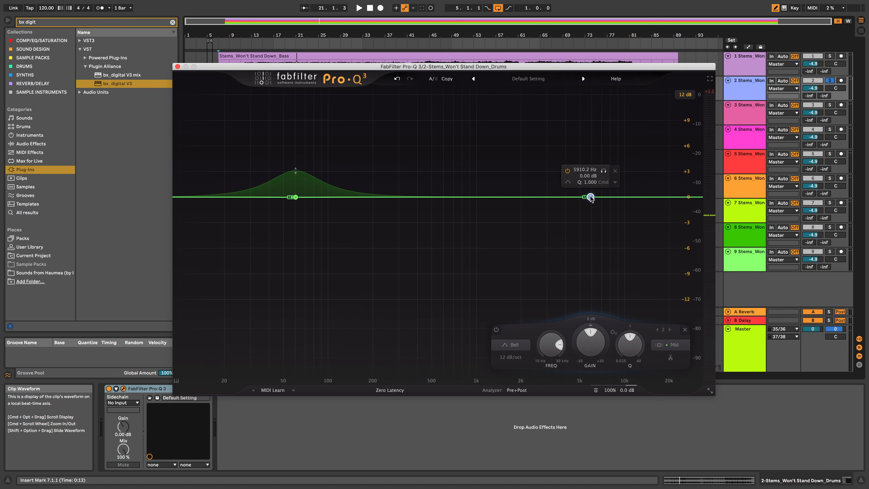
left_click(670, 346)
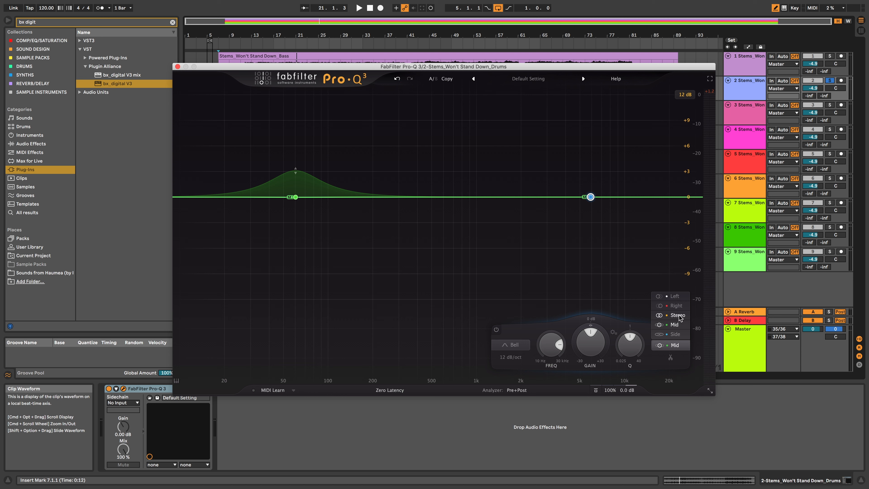
left_click(669, 335)
mouse_move(593, 198)
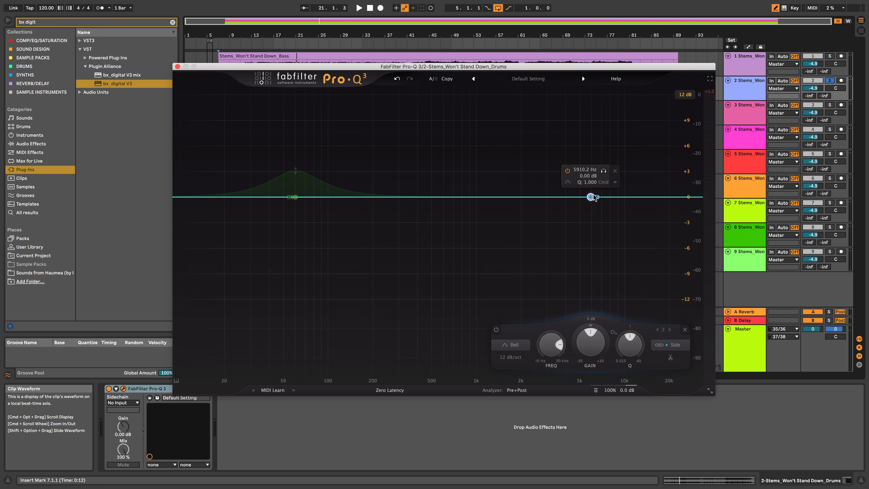
left_click_drag(595, 198, 628, 180)
Step: During playback, set the Side band's static gain to about 0 dB and its upward dynamic range to about 5 dB
key("space")
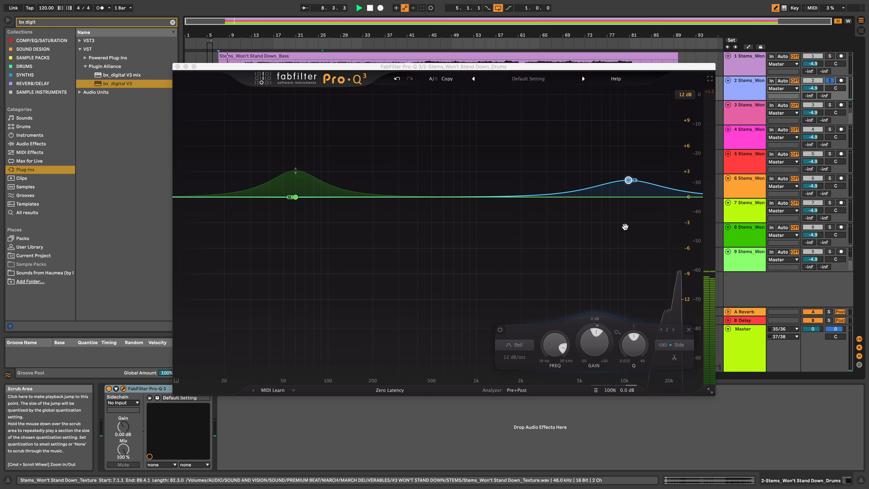
left_click_drag(628, 180, 627, 157)
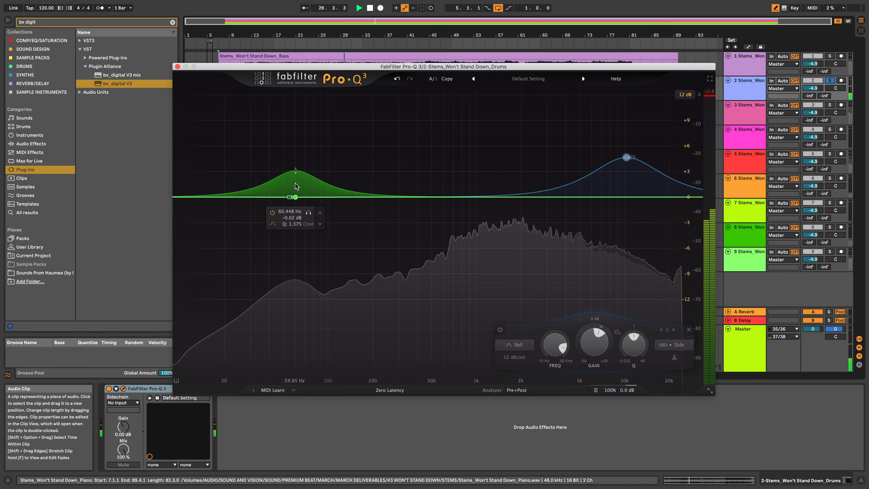
left_click_drag(627, 159, 625, 195)
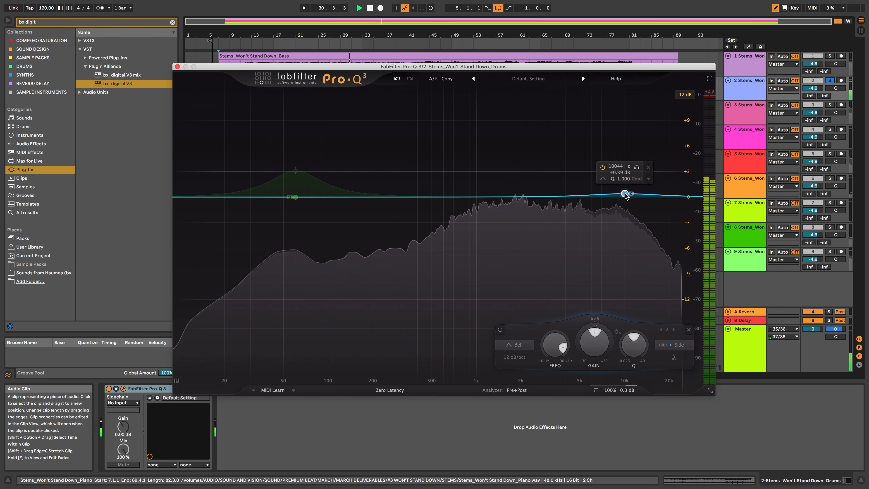
left_click_drag(595, 327, 605, 306)
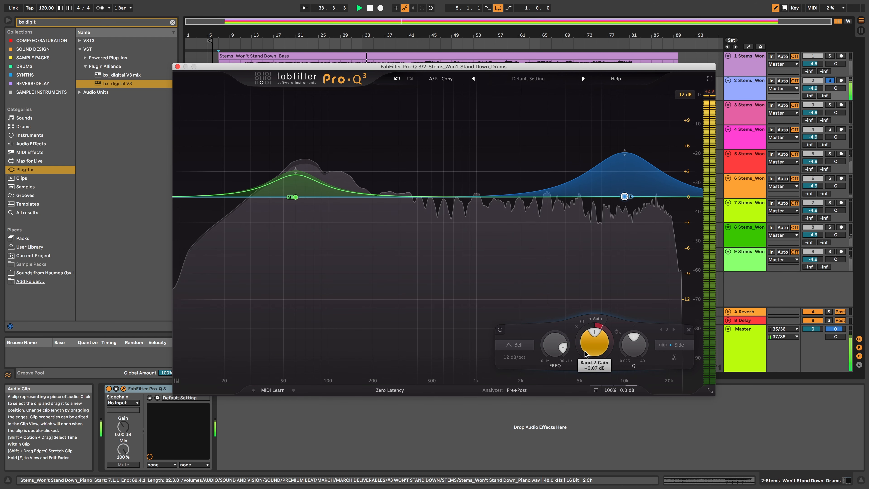
Step: Raise the 60 Hz Mid band's dynamic range to about 6 dB and widen its Q
left_click(295, 197)
left_click_drag(301, 328, 309, 312)
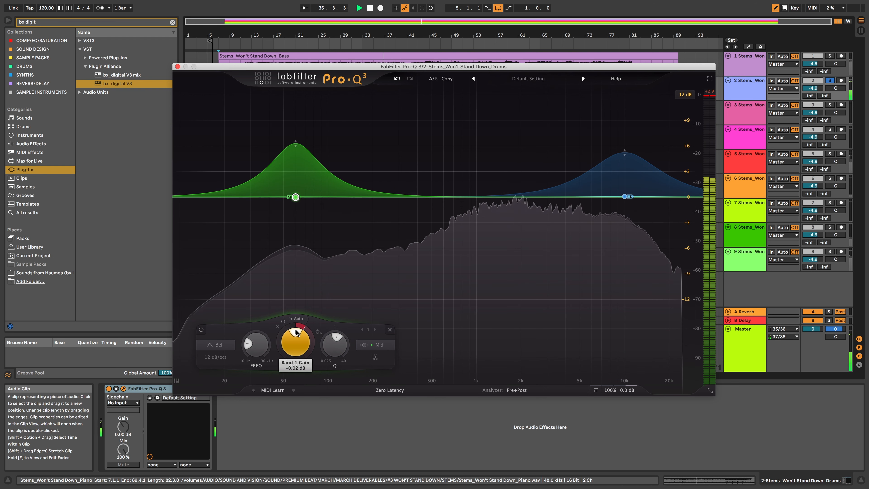
scroll(339, 337, "down", 3)
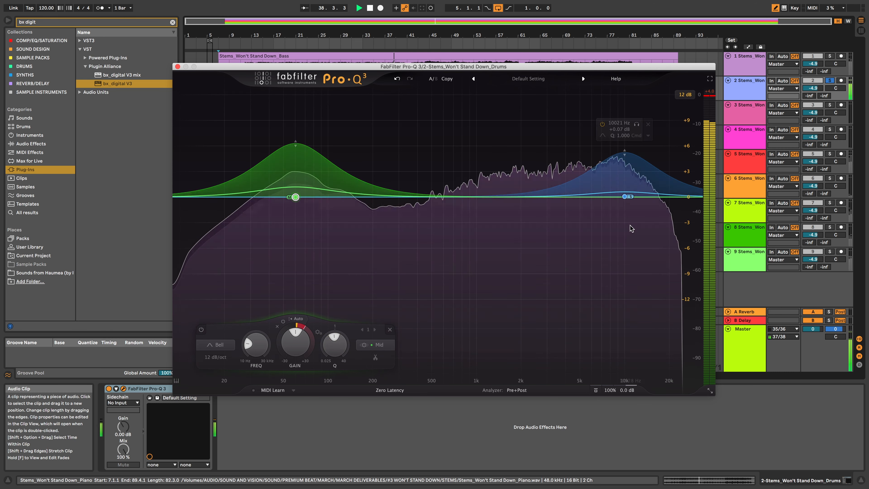
Step: Set the equalizer's display range to 30 dB and reveal the output gain controls
left_click(690, 95)
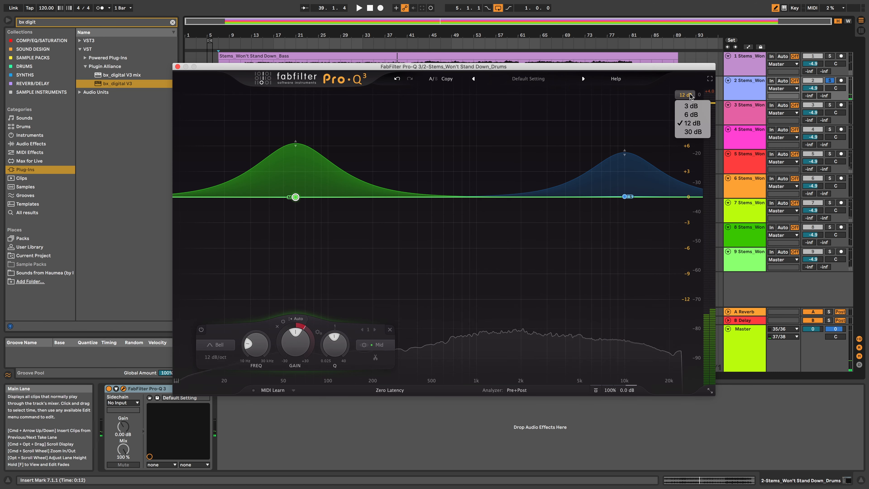
left_click(691, 132)
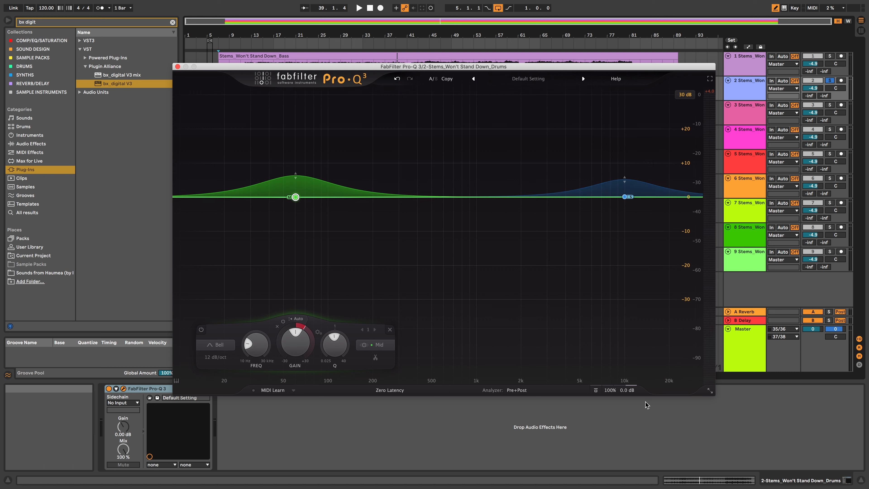
mouse_move(623, 389)
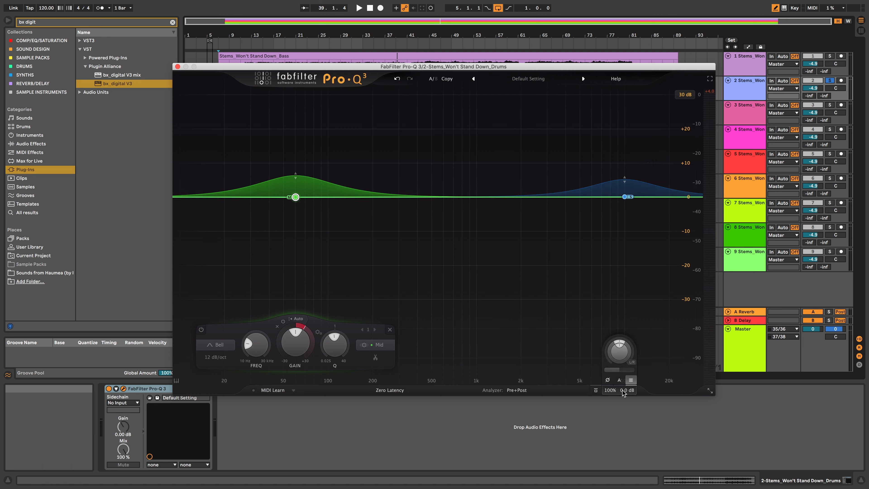
Step: Play the soloed drums, compare them with the equalizer bypassed and active, and lower its output level to -1.1 dB
key("space")
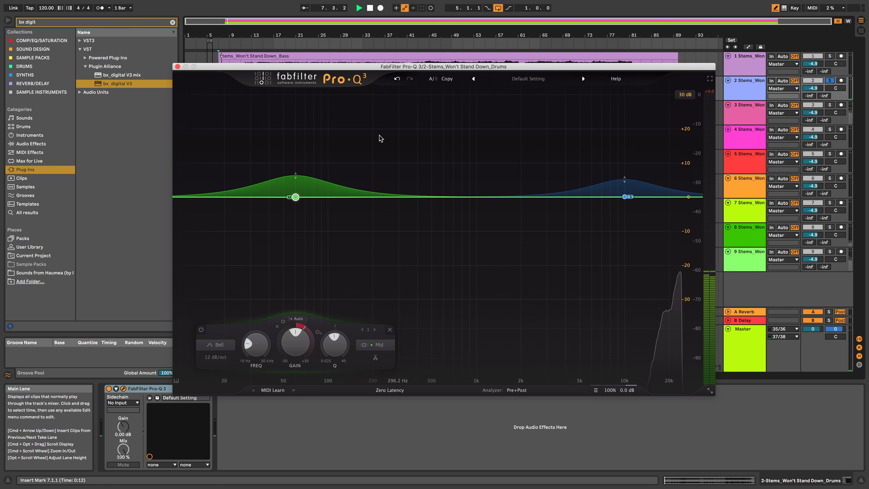
left_click(292, 42)
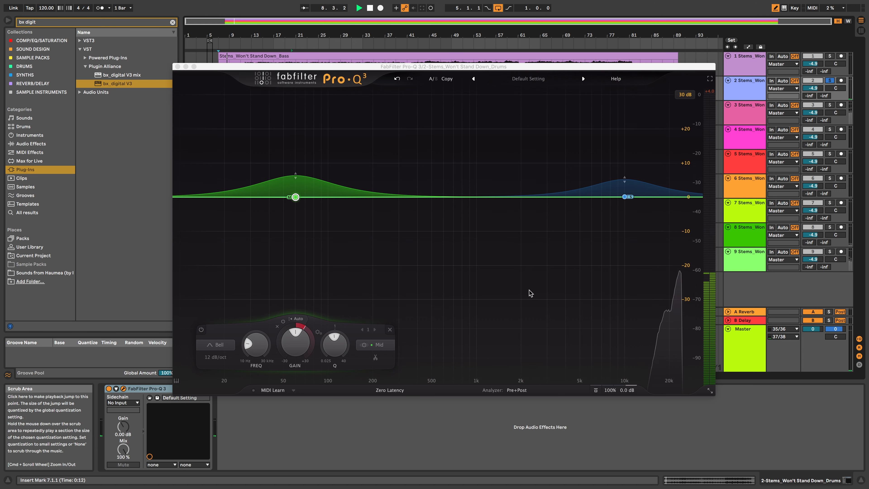
left_click(598, 391)
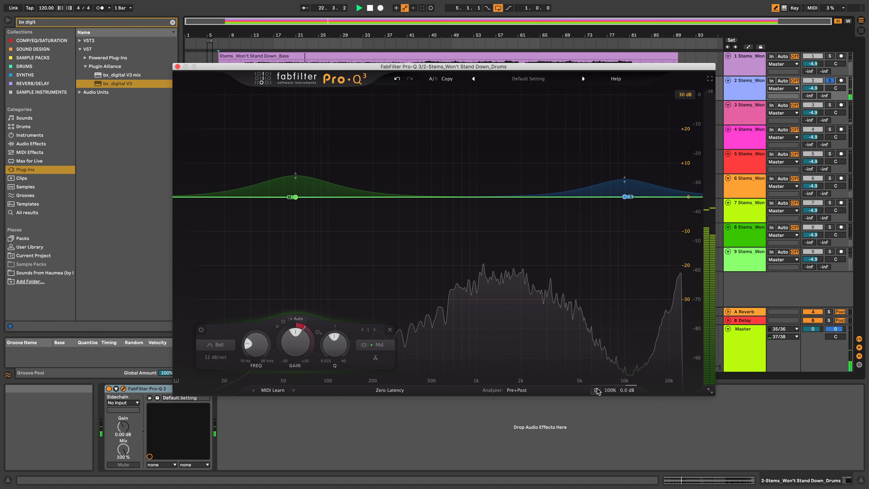
mouse_move(620, 392)
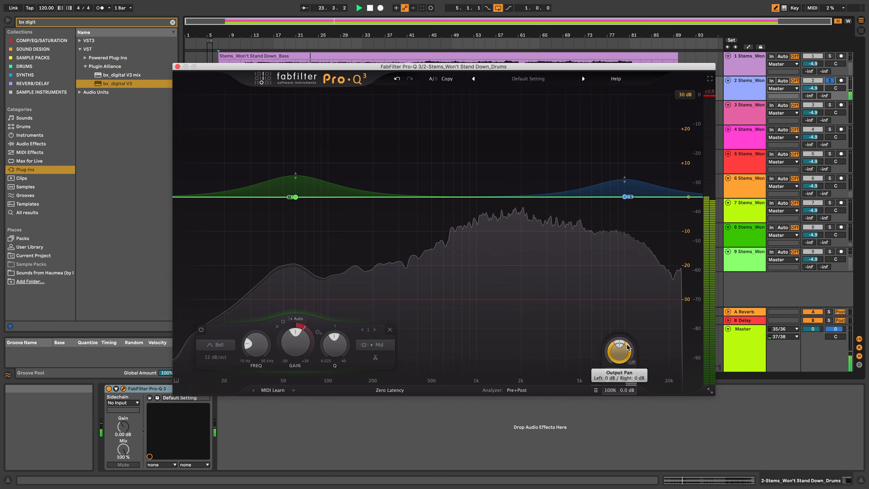
left_click_drag(619, 353, 619, 369)
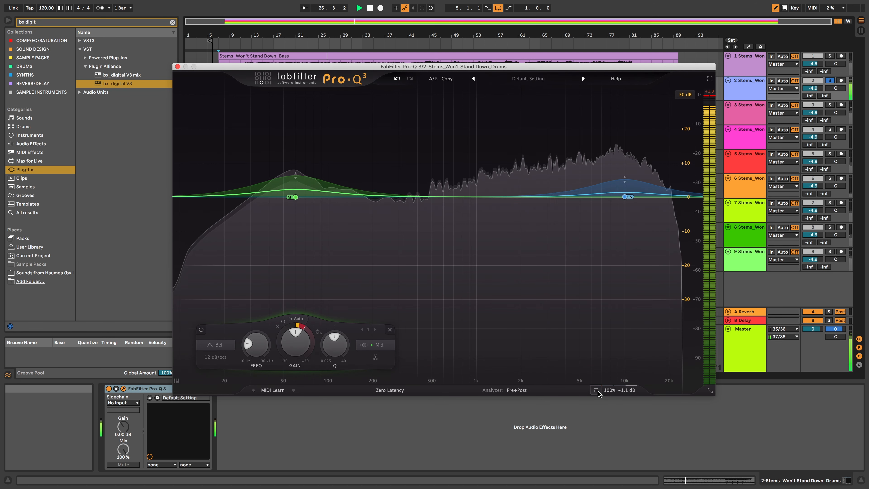
key("space")
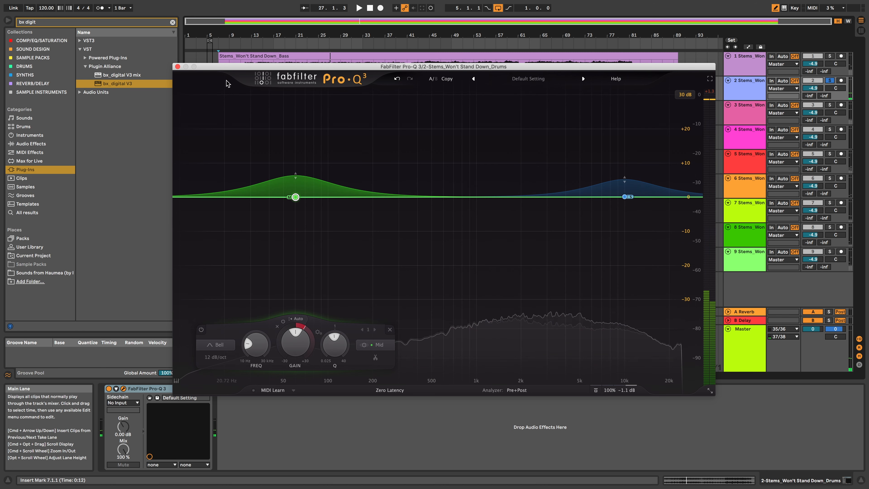
Step: Unsolo the drums track and compare the full mix with the drum equalizer bypassed and active during playback
left_click(830, 81)
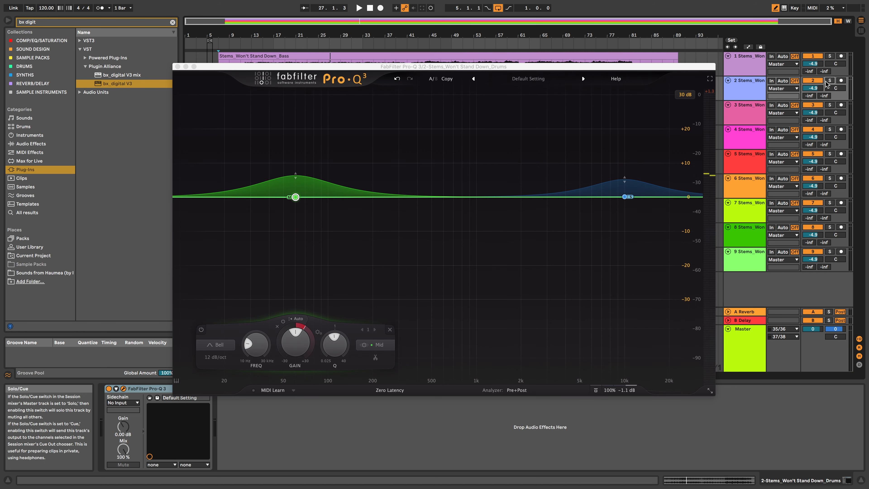
left_click(307, 46)
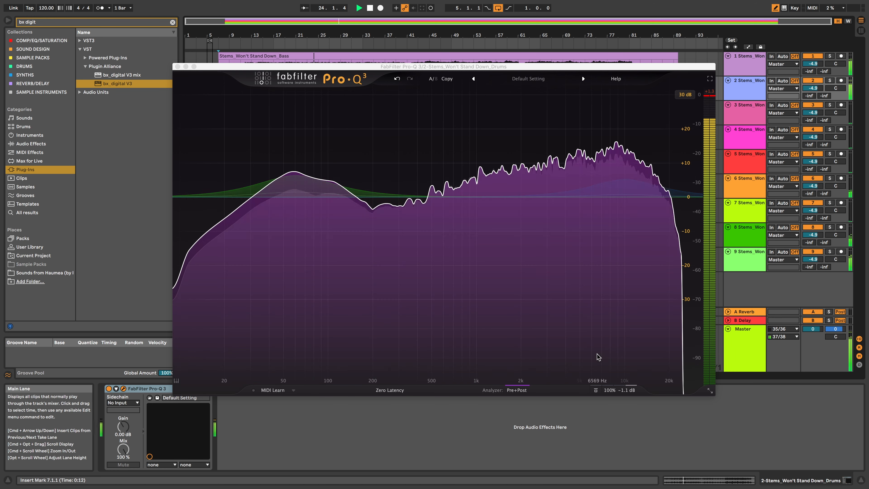
left_click(598, 392)
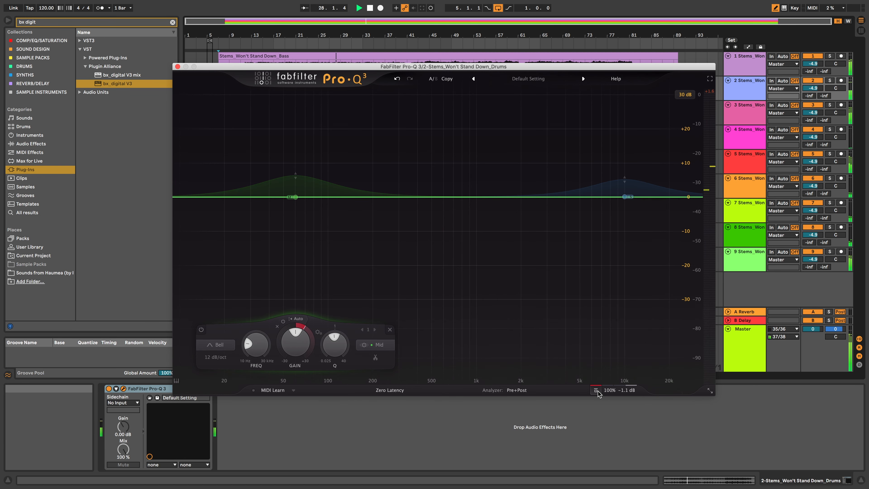
left_click(597, 391)
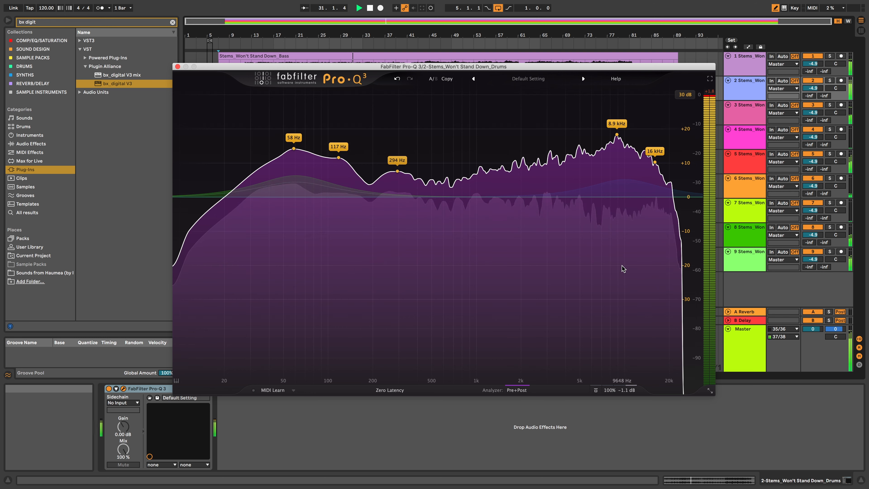
Step: Activate and open bx_digital V3 on the Master track, and compare the mix with it off and on from about bar 60
left_click(739, 341)
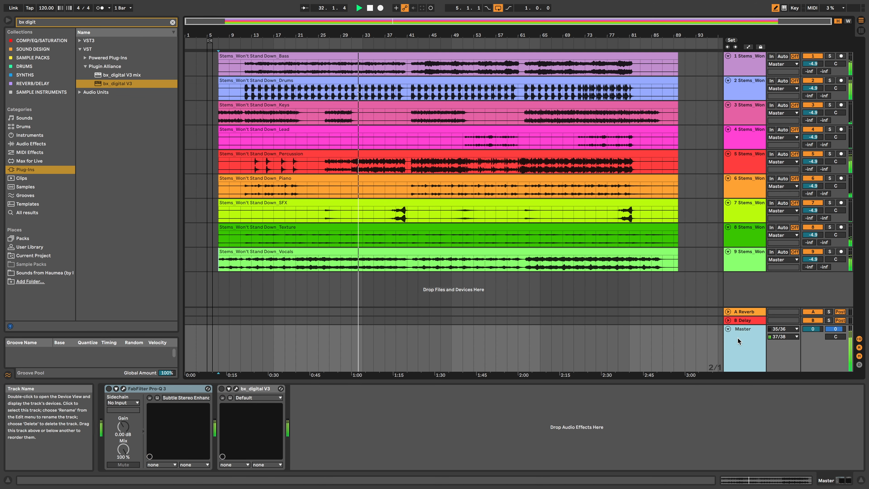
left_click(221, 389)
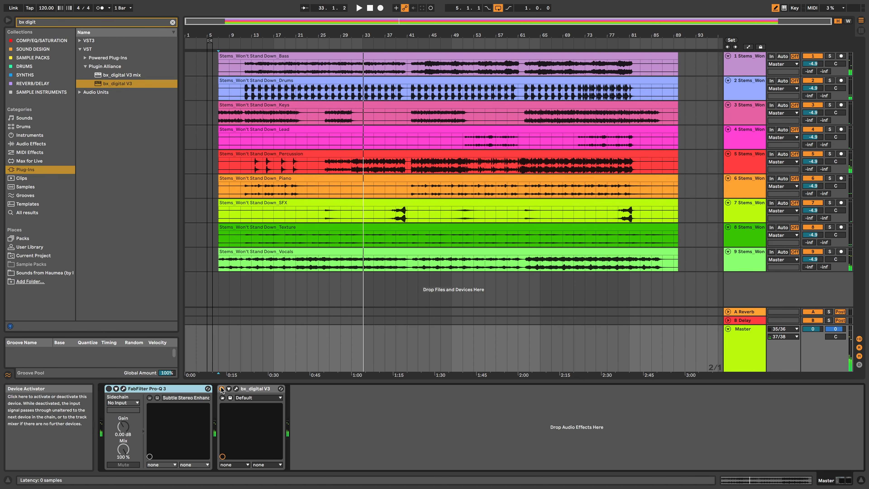
left_click(236, 389)
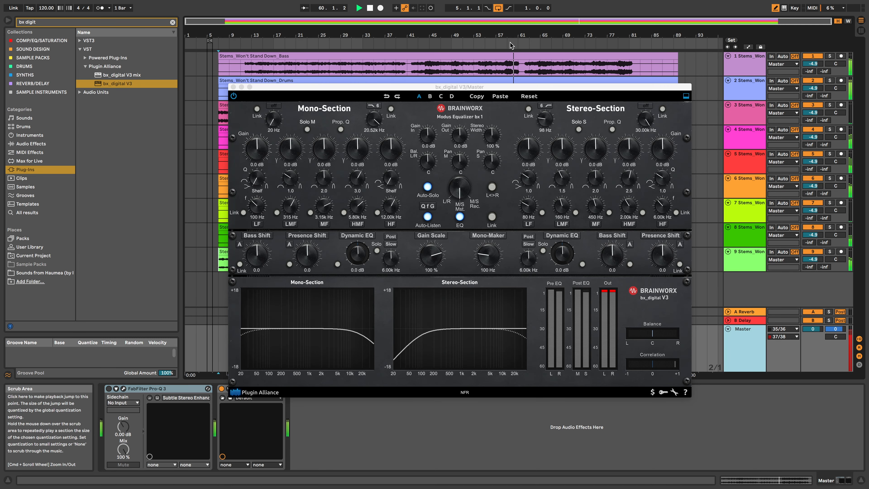
left_click(222, 389)
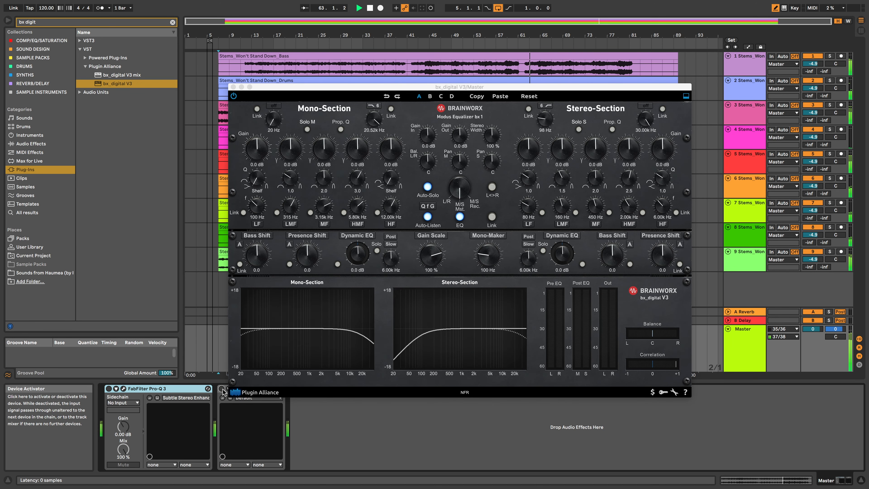
left_click(222, 389)
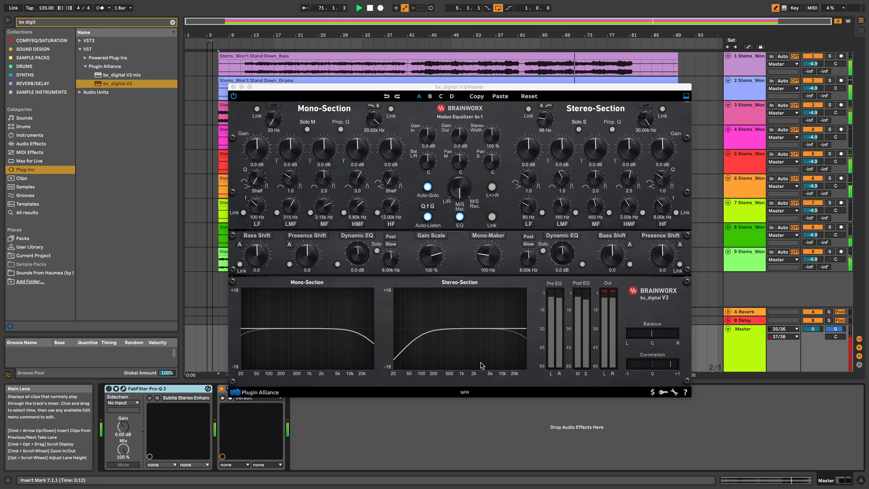
key("space")
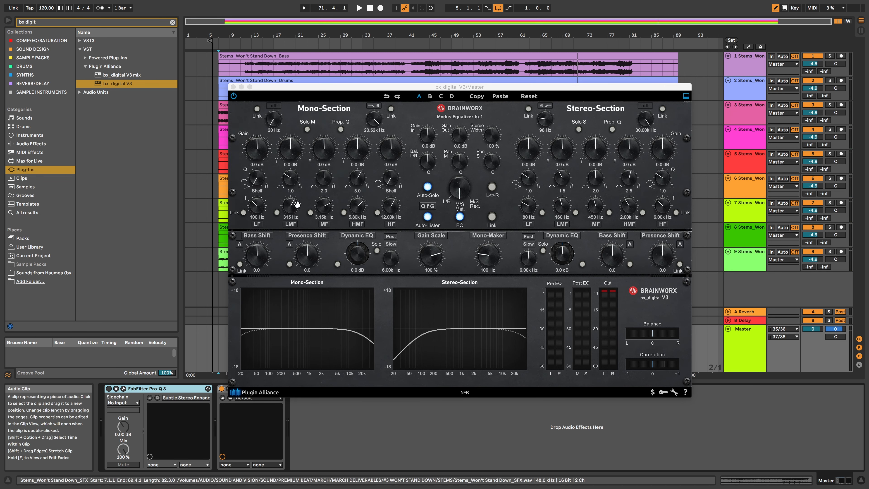
Step: Boost the Mono-Section LMF band by 1.8 dB at about 146 Hz with Q 0.6, and the Stereo-Section HF band by 2.2 dB at 20.54 kHz
left_click_drag(298, 156, 290, 209)
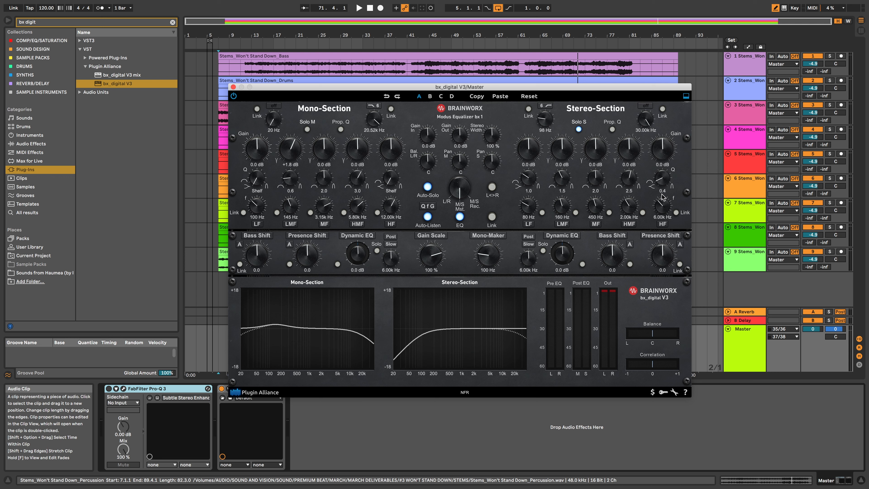
left_click_drag(661, 211, 674, 190)
left_click_drag(657, 154, 662, 148)
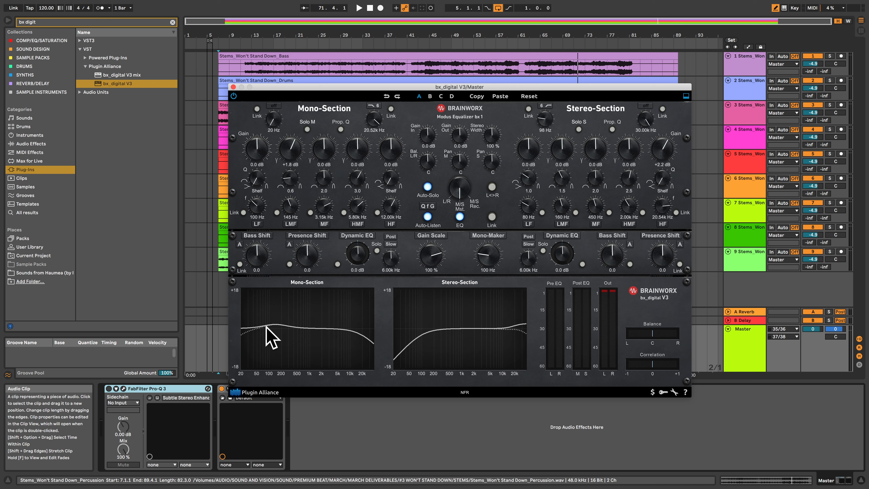
Step: Compare the playing mix with bx_digital V3 off and on, and reduce the Mono-Section LMF gain to +0.9 dB
key("space")
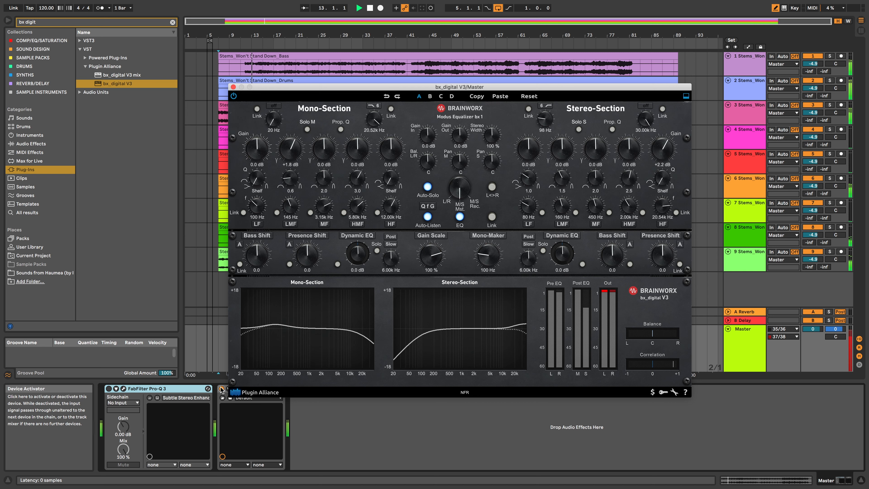
left_click(221, 389)
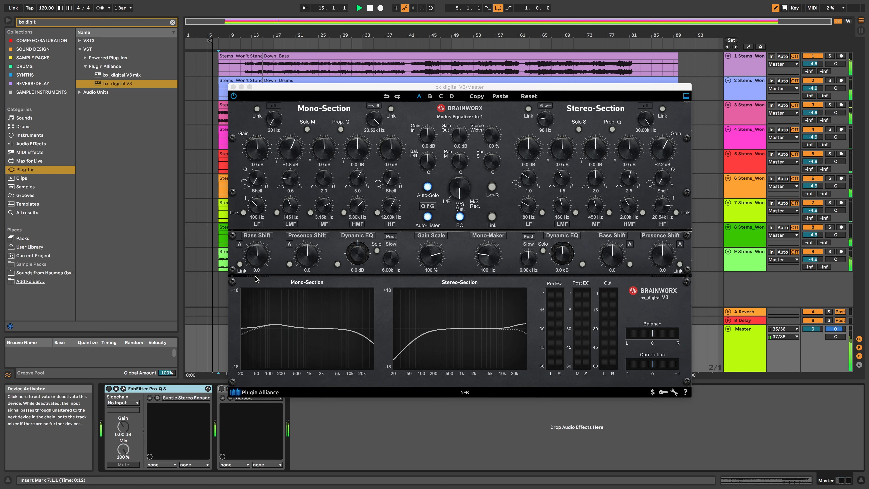
left_click_drag(291, 156, 291, 163)
left_click(221, 389)
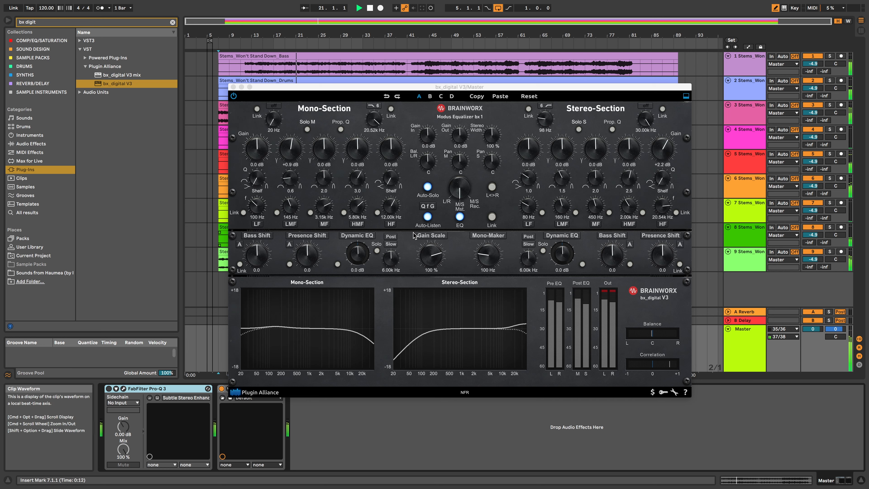
key("space")
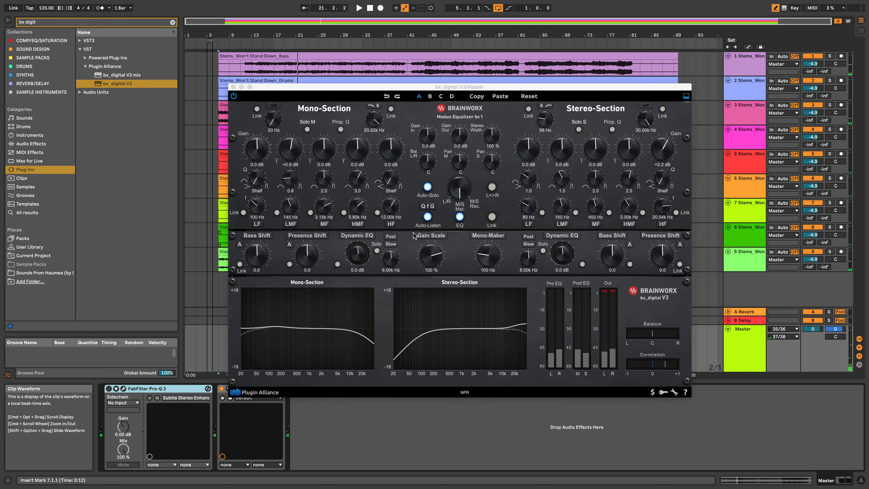